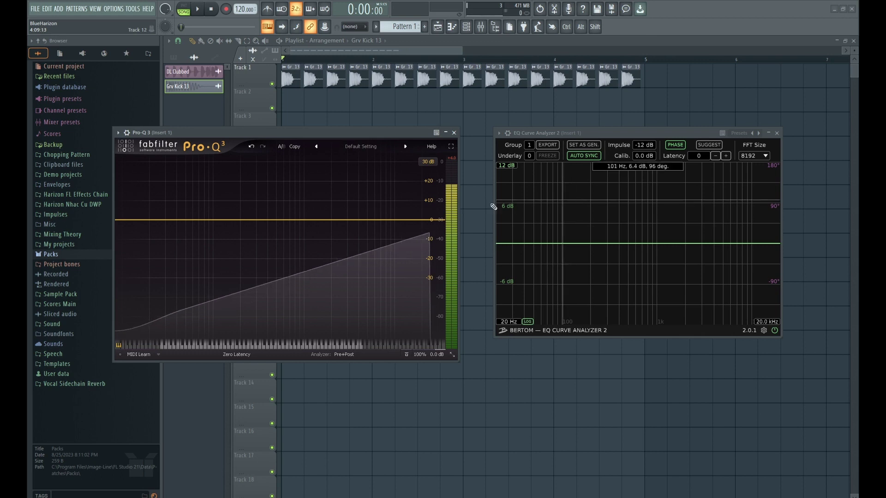
- Try a low shelf near 20 Hz, replace it with a 72 dB/oct low cut at about 69 Hz, and delete the band
double_click(150, 231)
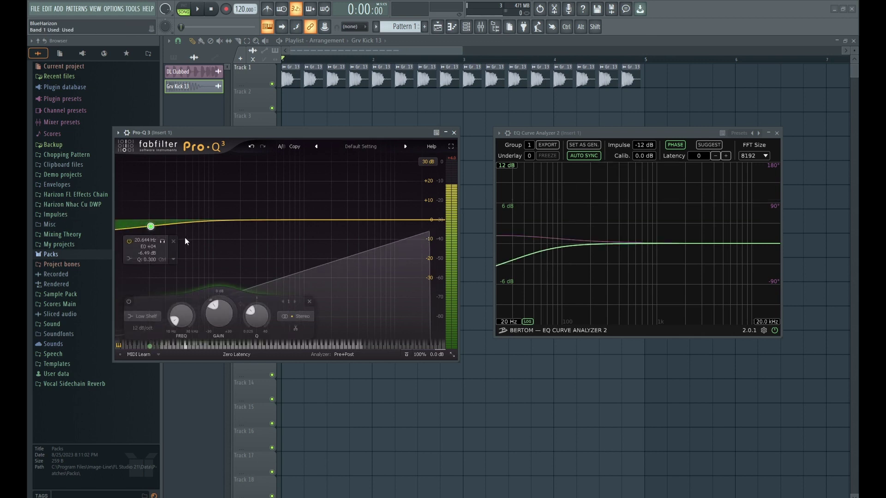
left_click_drag(150, 226, 199, 232)
left_click(199, 256)
double_click(129, 228)
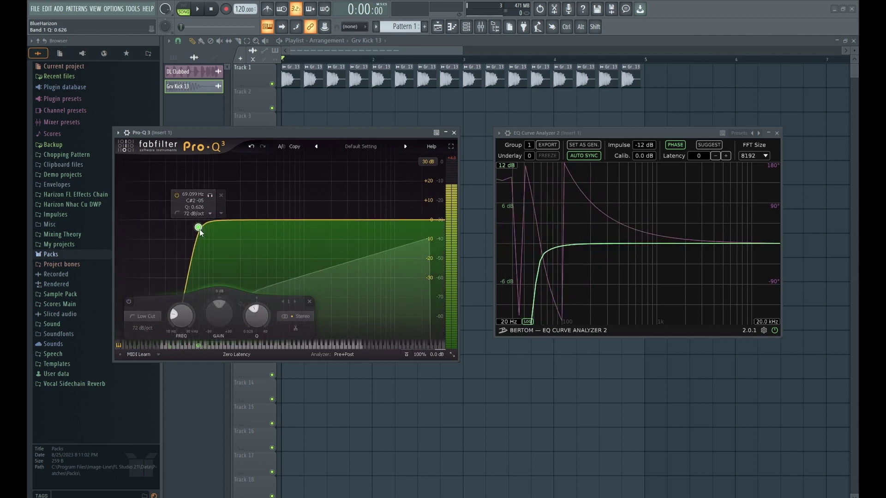
left_click(221, 198)
- Try a low shelf with Q 6.285 at about 65 Hz and -14.78 dB gain, and delete the band
double_click(154, 236)
scroll(154, 231, "up", 5)
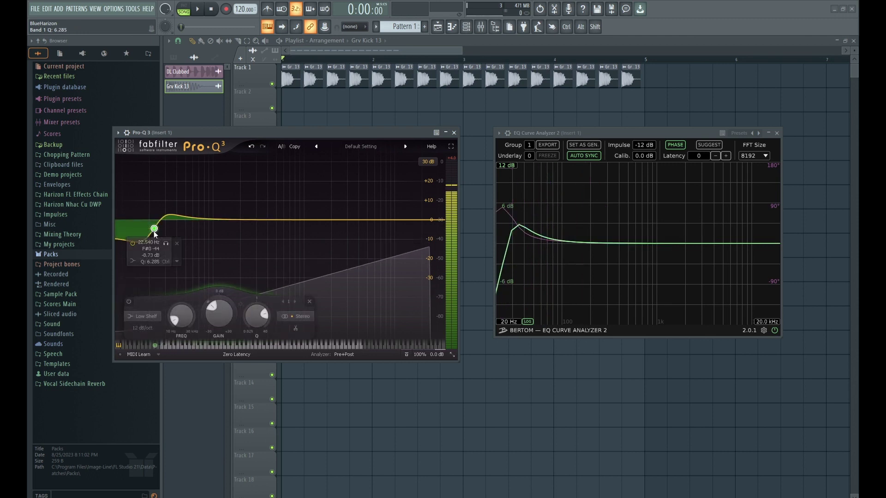
left_click_drag(154, 232, 195, 242)
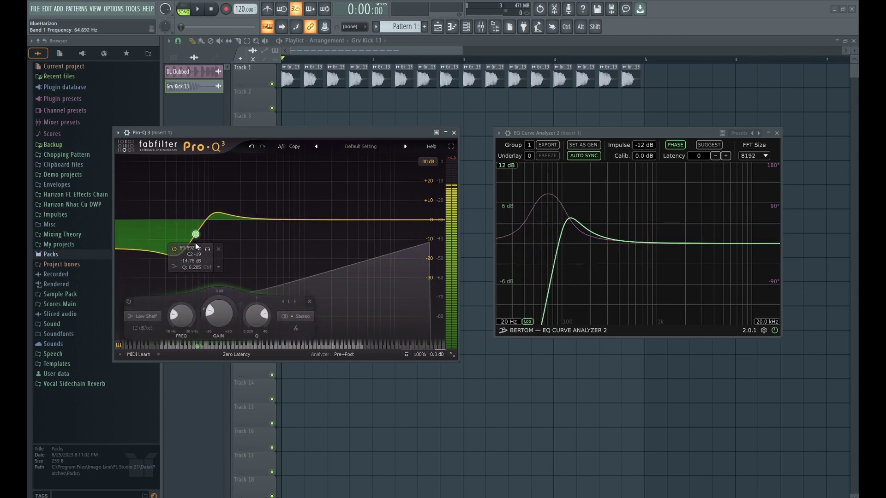
left_click(218, 249)
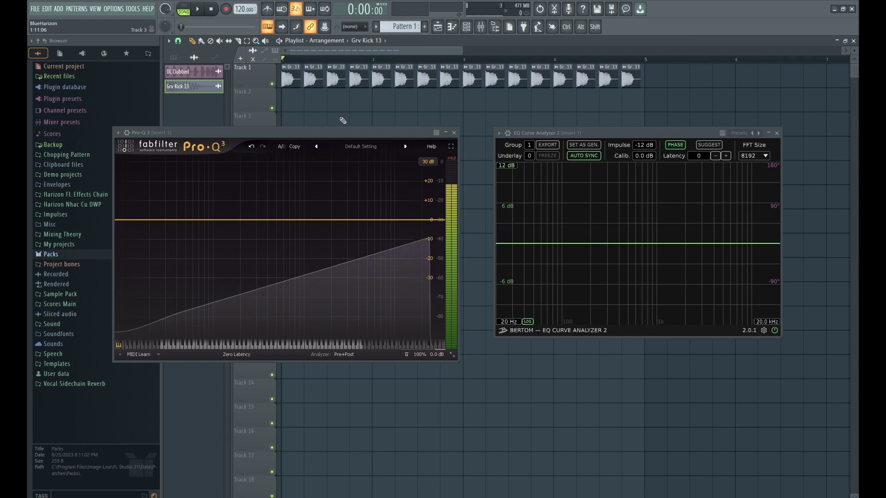
- Shape a low shelf at about 57 Hz with -22.84 dB gain and Q 1.896, and reposition the curve analyzer window
left_click(162, 232)
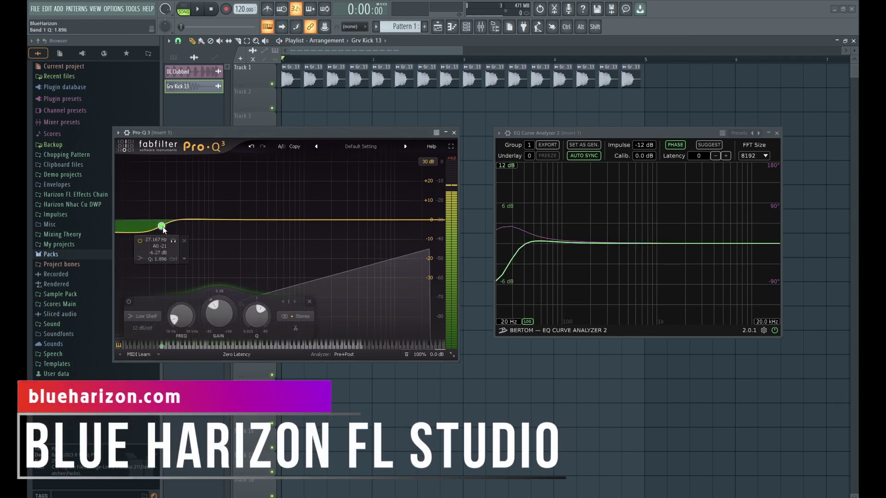
left_click_drag(164, 230, 193, 262)
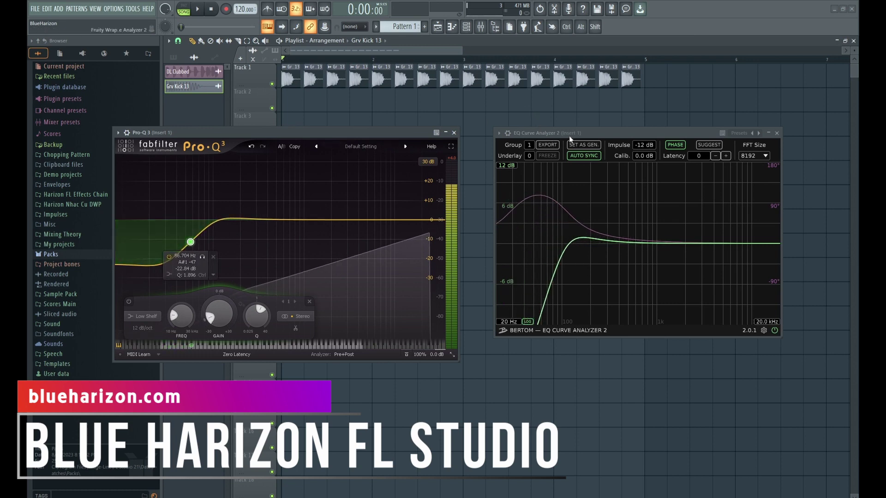
left_click_drag(569, 136, 580, 137)
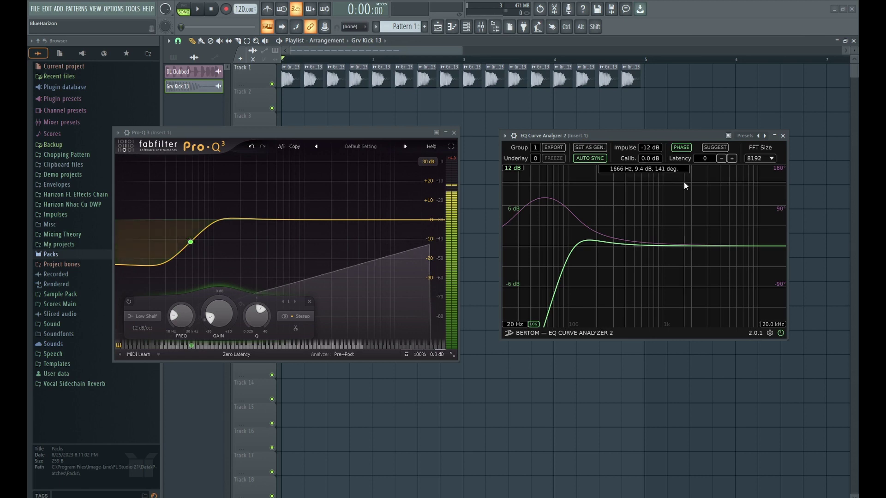
left_click_drag(624, 139, 599, 127)
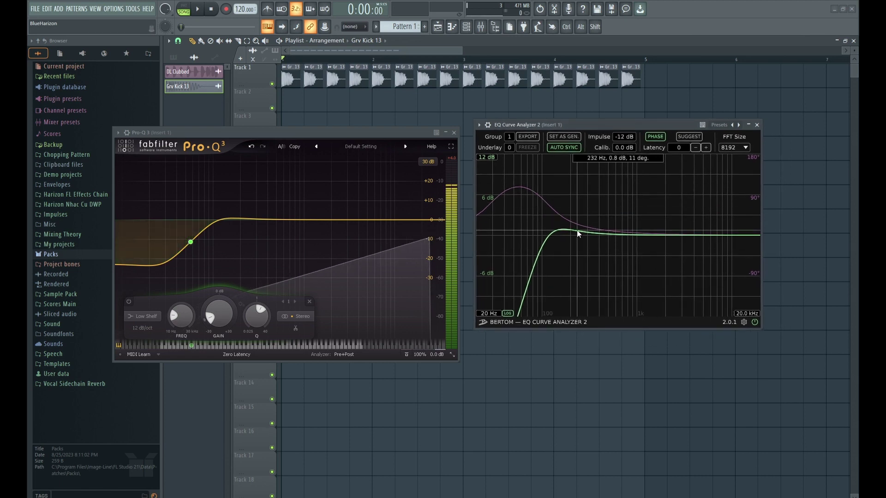
left_click_drag(574, 133, 586, 133)
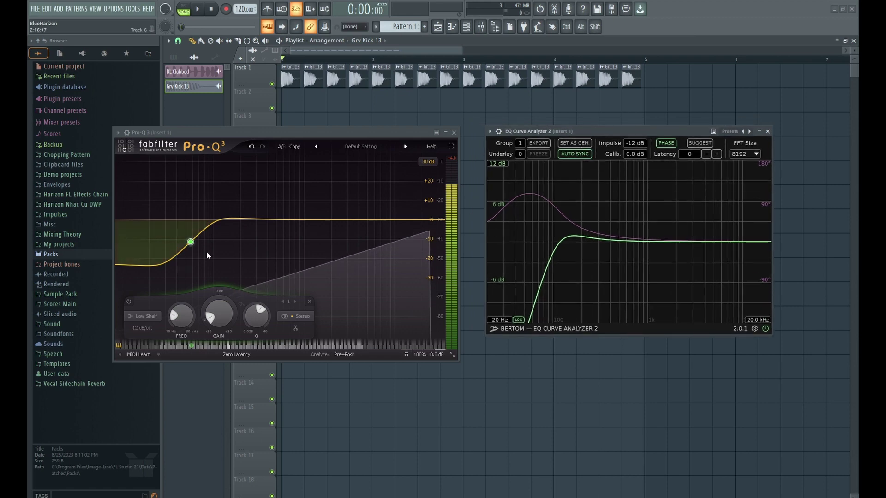
- Replace the low shelf with a 72 dB/oct low cut at about 45 Hz with Q 0.403, and delete the band
double_click(190, 241)
left_click(147, 229)
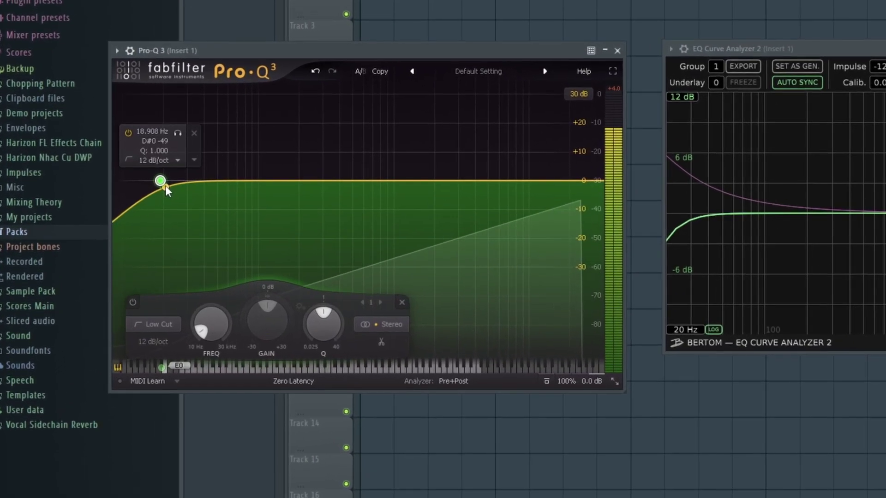
scroll(152, 204, "up", 6)
left_click_drag(152, 204, 214, 204)
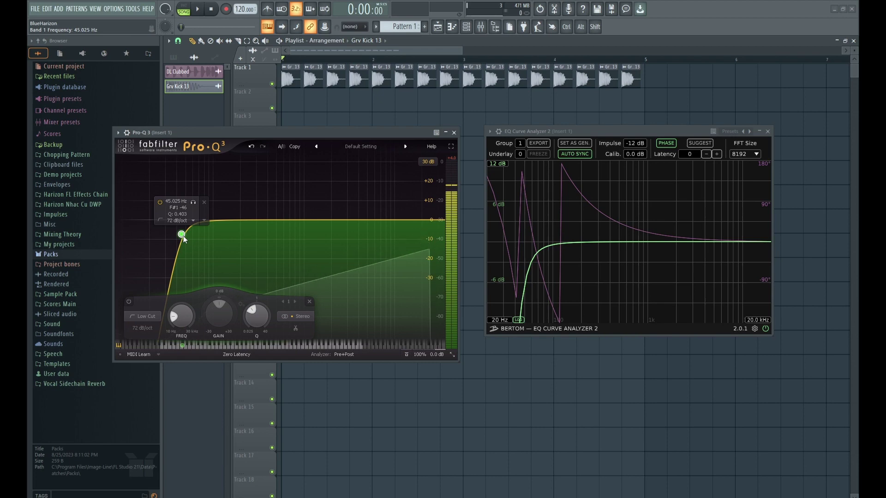
left_click(204, 203)
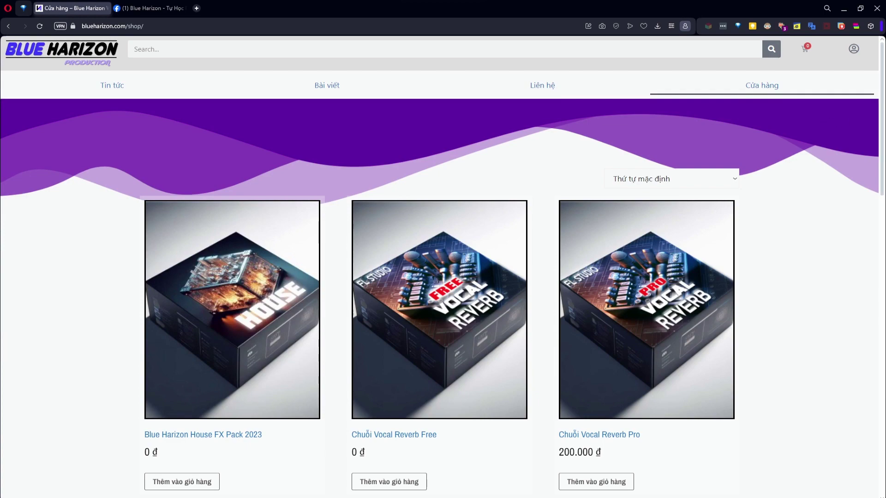
- Browse the whole product listing on the Blue Harizon shop page in the web browser and return to its beginning
scroll(439, 267, "down", 8)
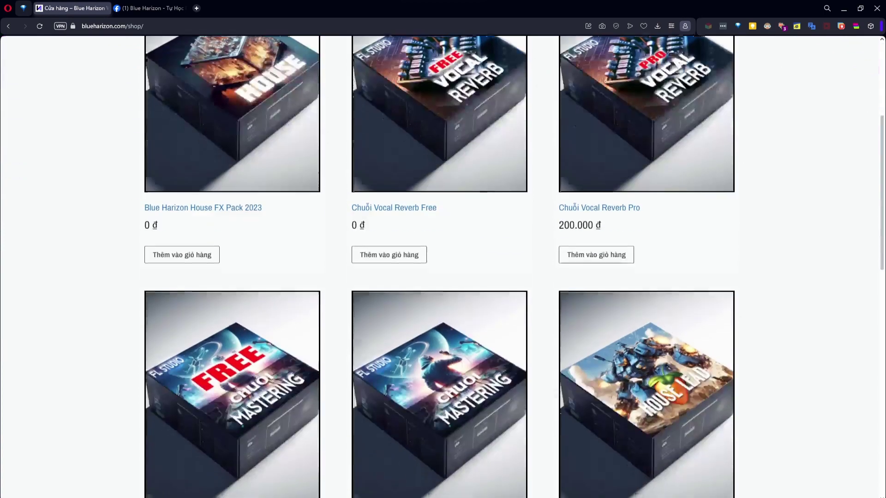
scroll(439, 266, "down", 6)
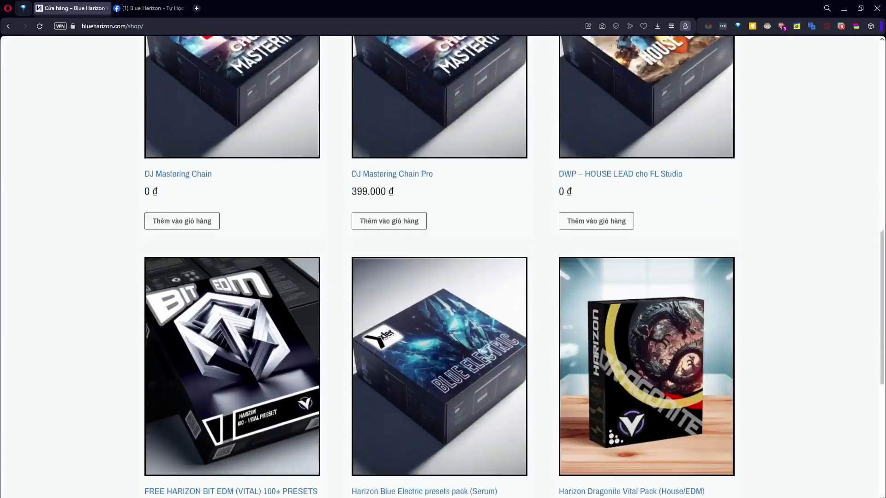
scroll(814, 336, "down", 7)
scroll(814, 337, "up", 20)
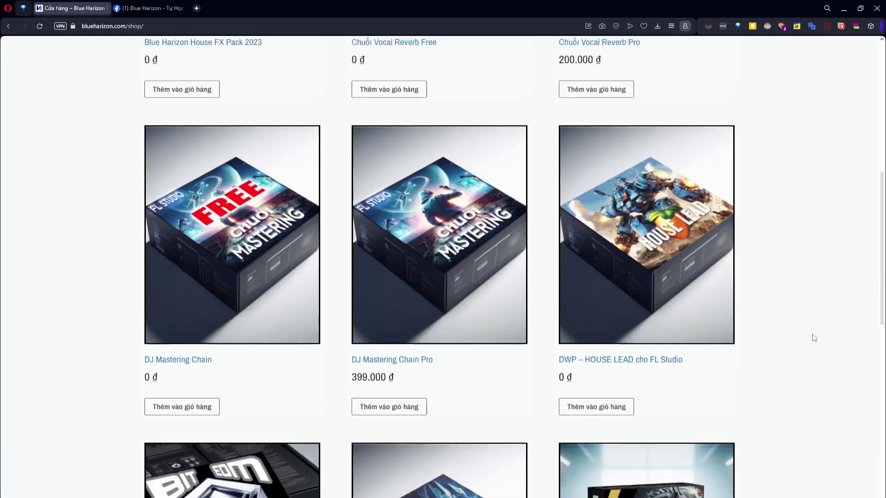
scroll(814, 338, "down", 14)
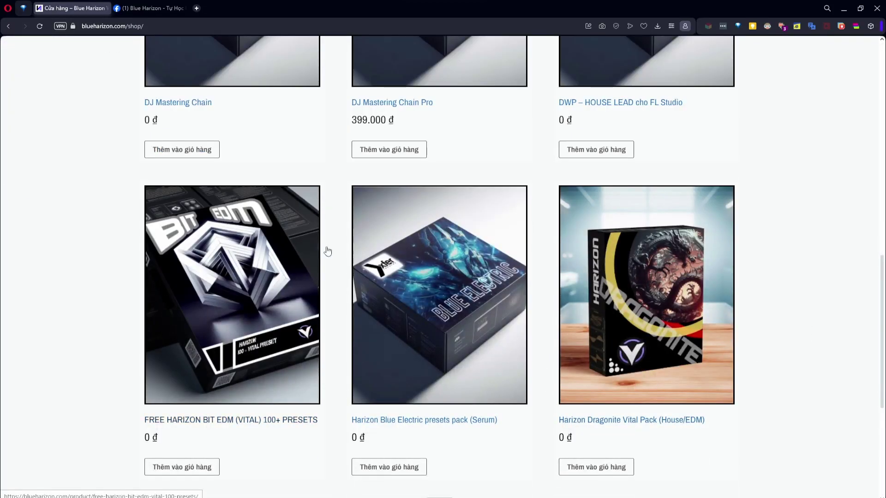
scroll(722, 397, "up", 14)
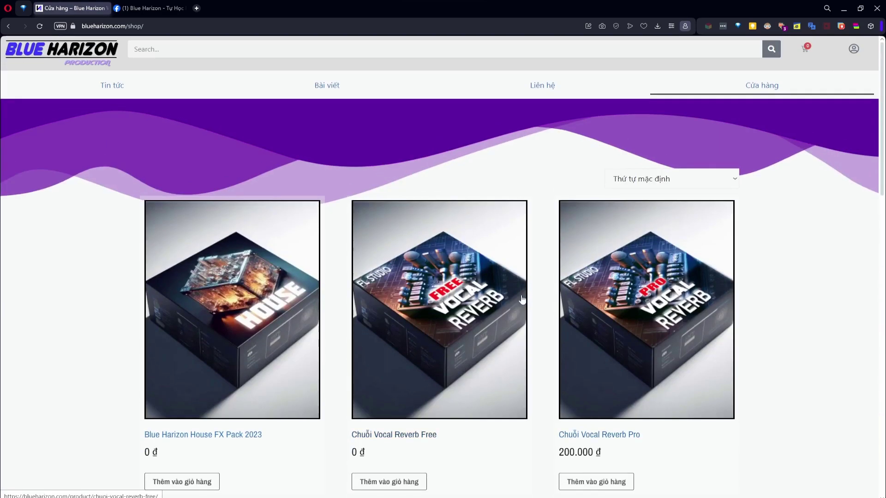
- Switch to the Blue Harizon FL Studio Facebook group and look through its featured content, posts and poll
key("ctrl+Tab")
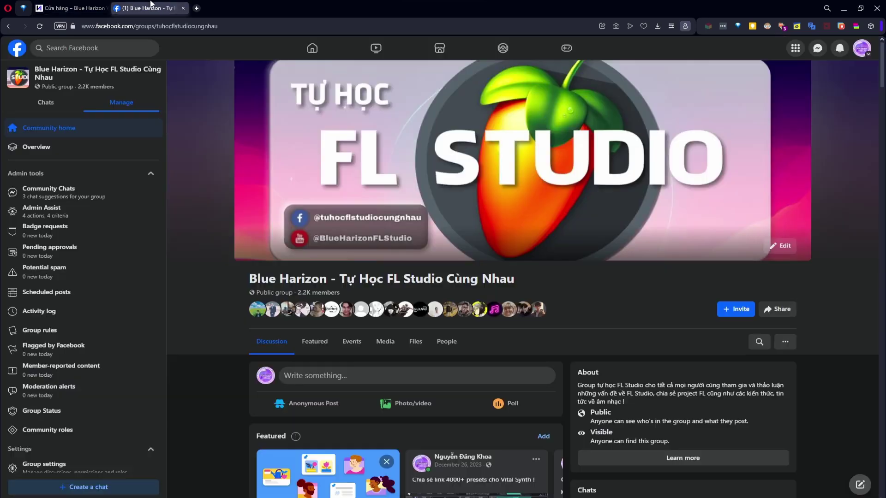
scroll(584, 229, "down", 3)
scroll(585, 232, "down", 5)
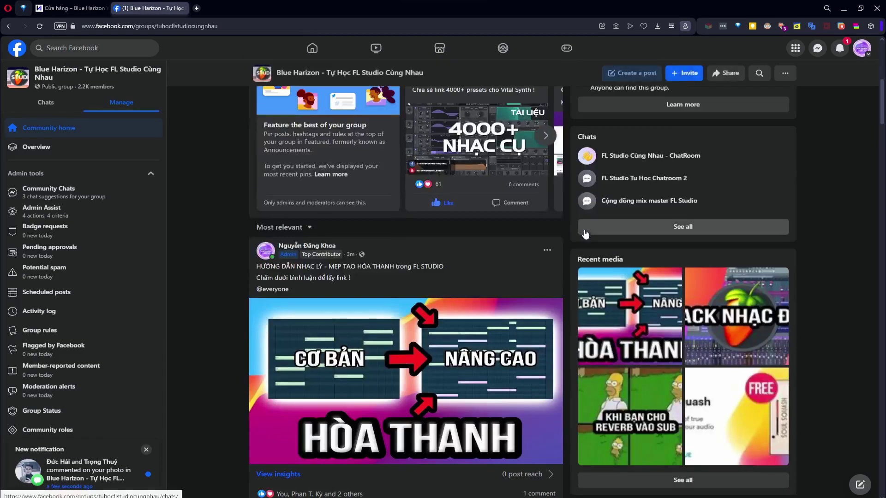
scroll(503, 265, "down", 18)
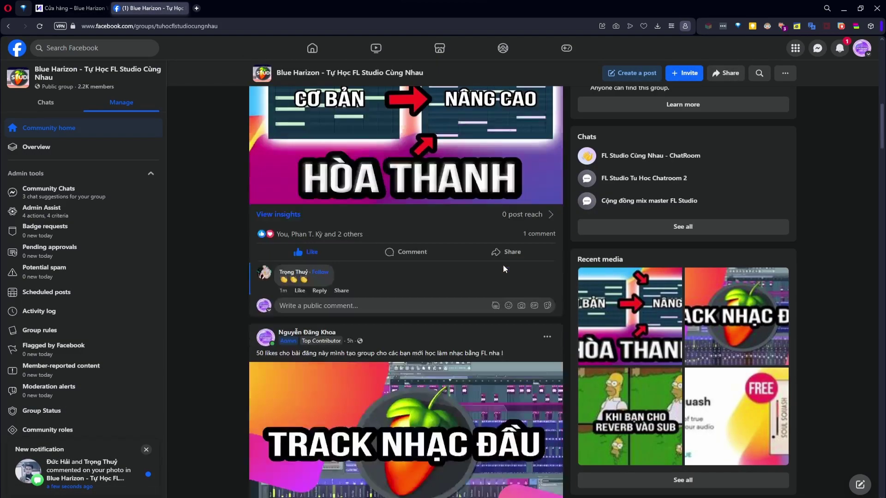
scroll(502, 264, "down", 15)
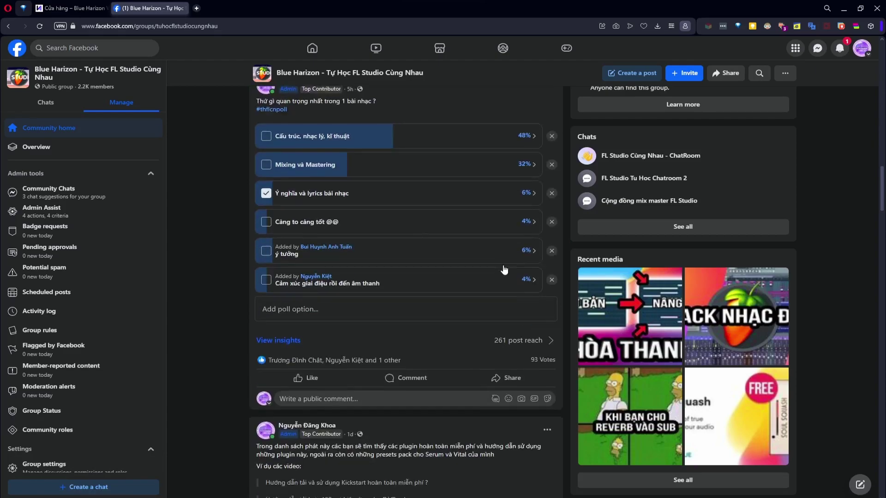
scroll(504, 269, "up", 20)
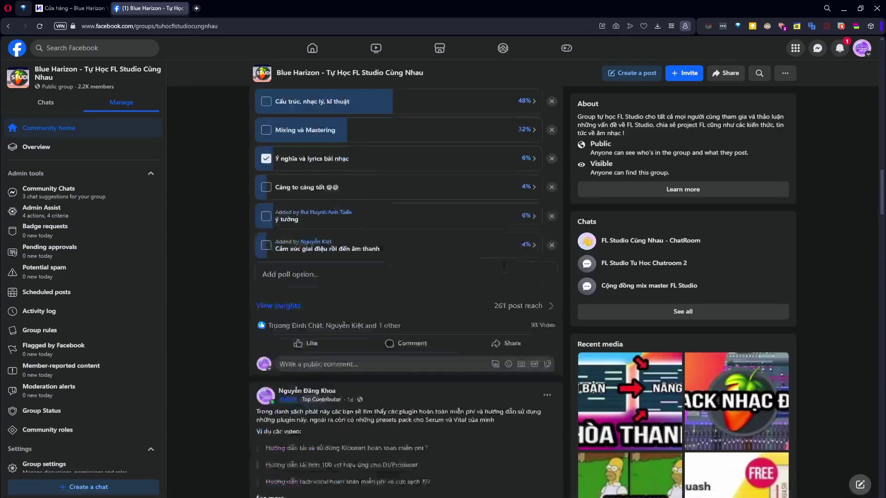
scroll(503, 265, "up", 5)
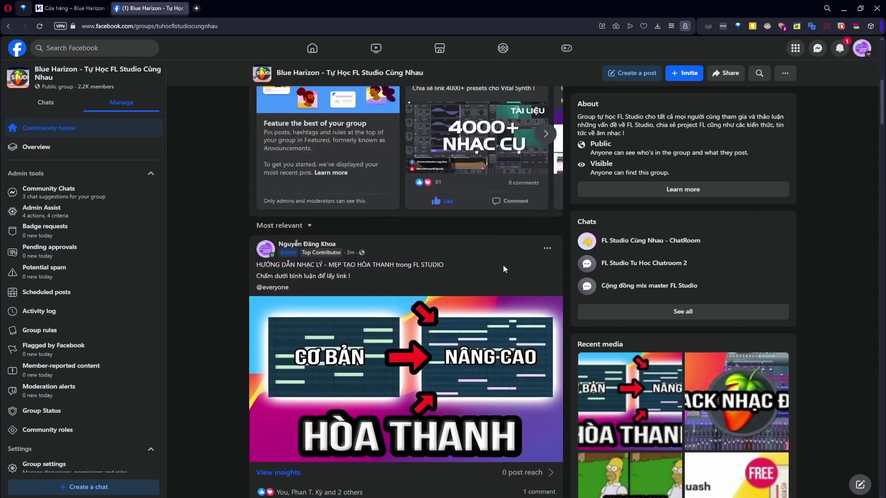
scroll(363, 213, "down", 3)
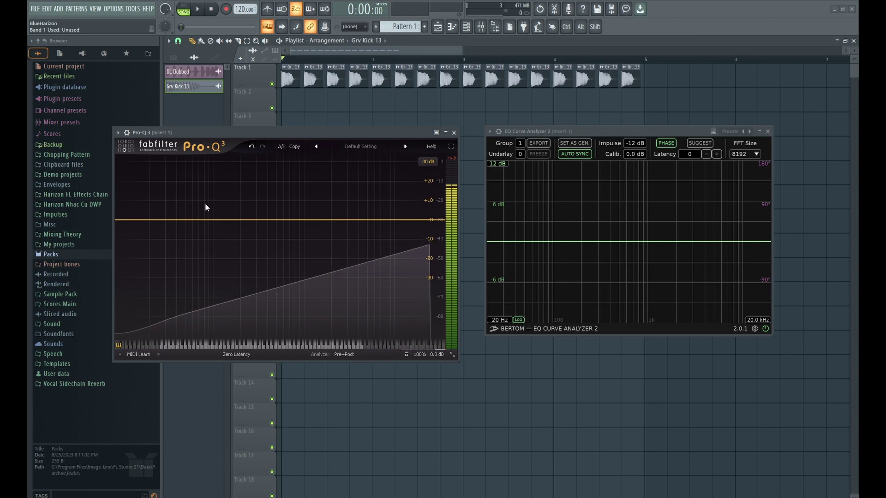
- Discard a trial high cut in Pro-Q 3 and add a high shelf at about 5651 Hz with -23.73 dB gain and Q 0.798
left_click(416, 230)
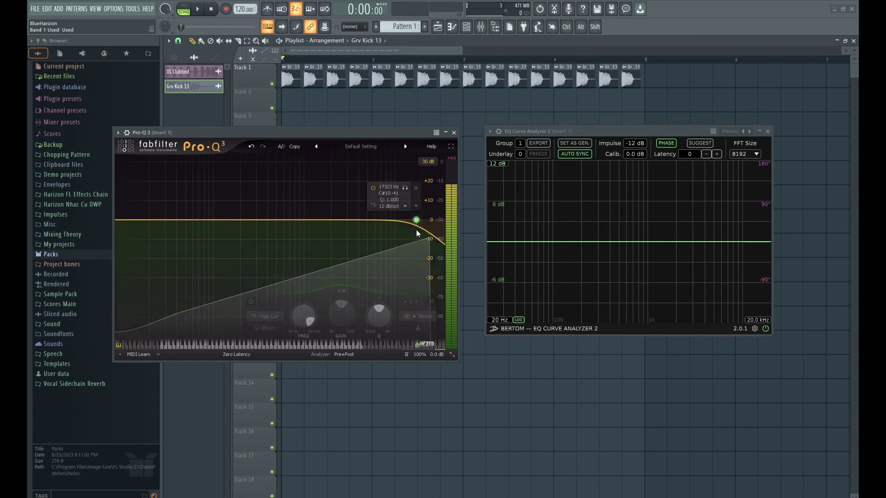
left_click(416, 189)
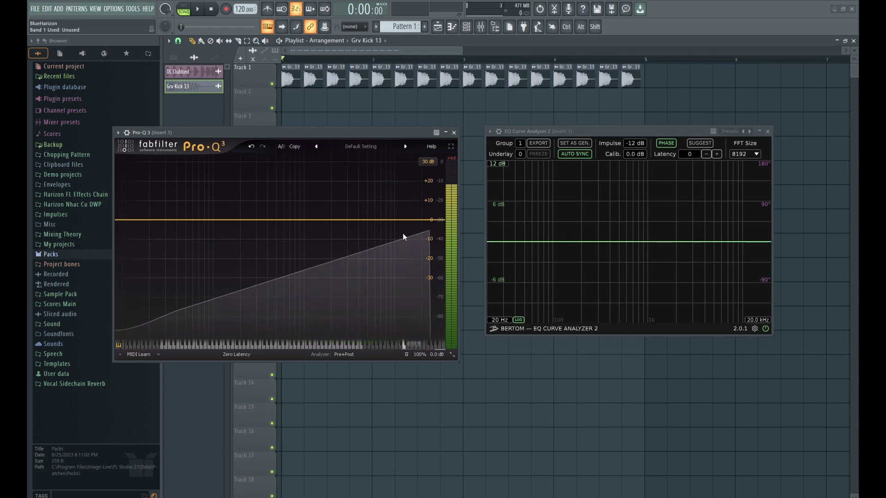
double_click(390, 231)
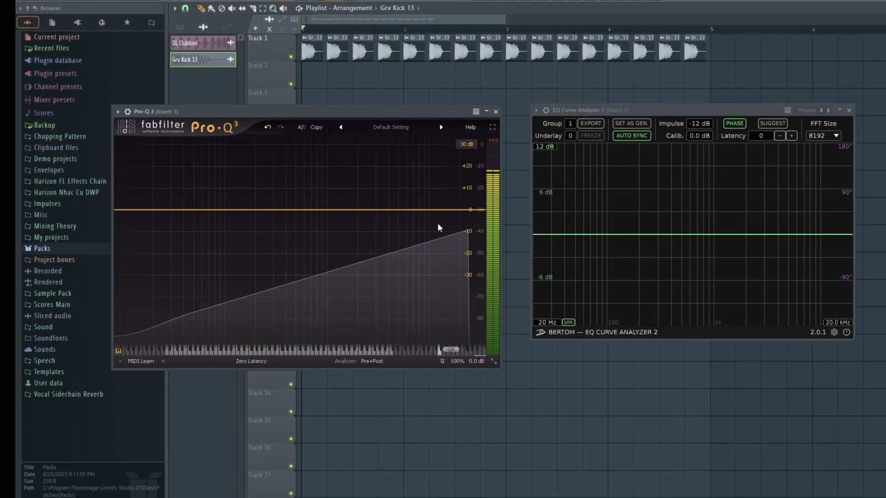
left_click_drag(437, 225, 421, 240)
left_click_drag(517, 221, 482, 218)
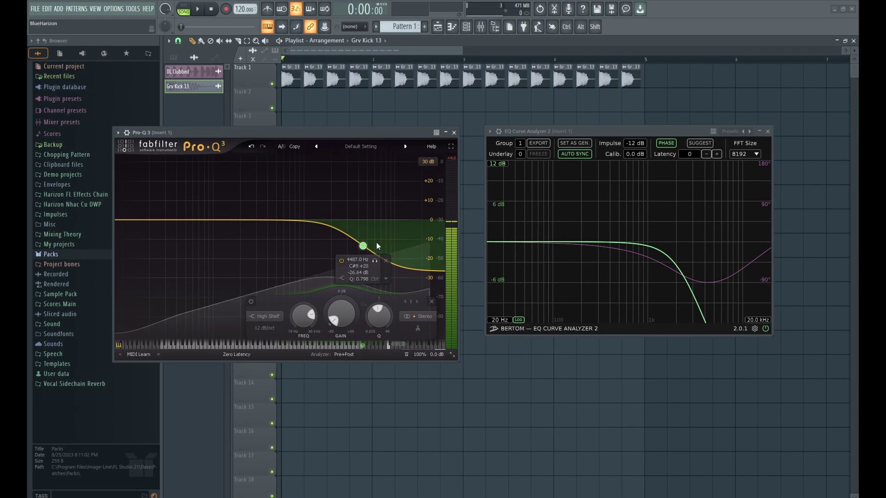
left_click_drag(366, 246, 374, 244)
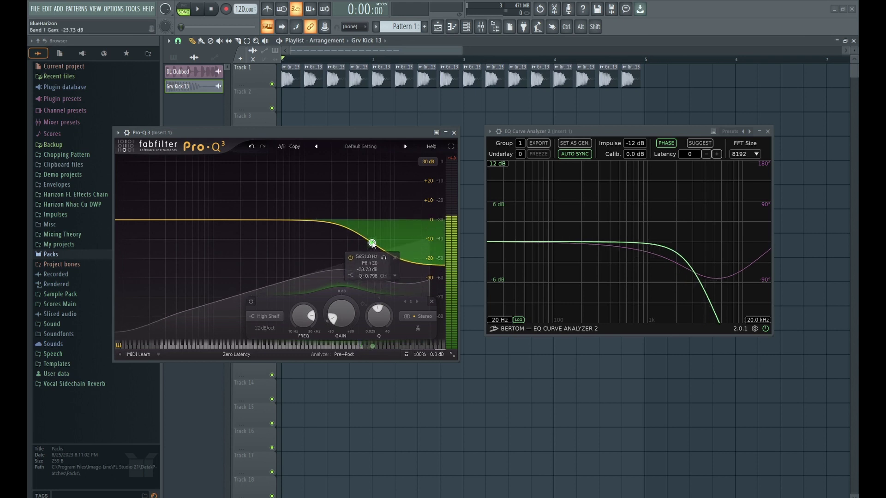
- Try a 48 dB/oct slope on the high shelf, lower its frequency to about 3764 Hz and set the slope to 96 dB/oct
left_click(264, 328)
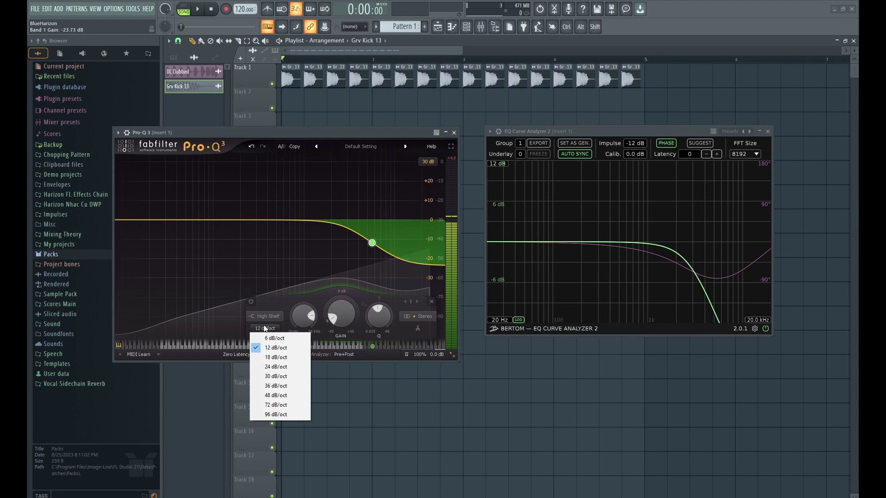
left_click(287, 396)
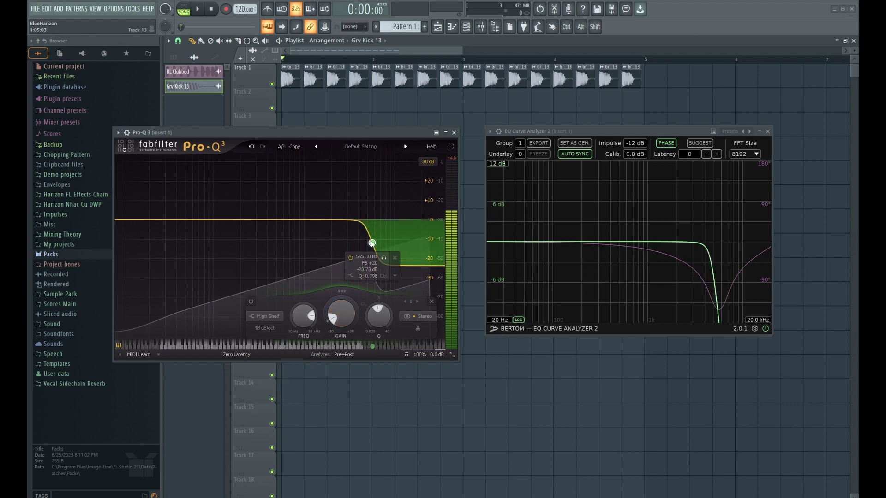
left_click_drag(304, 316, 269, 342)
left_click(265, 327)
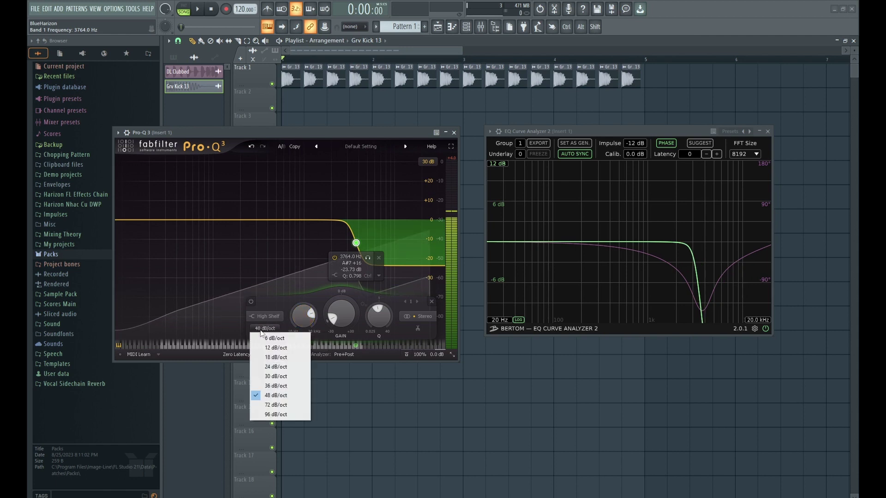
left_click(279, 417)
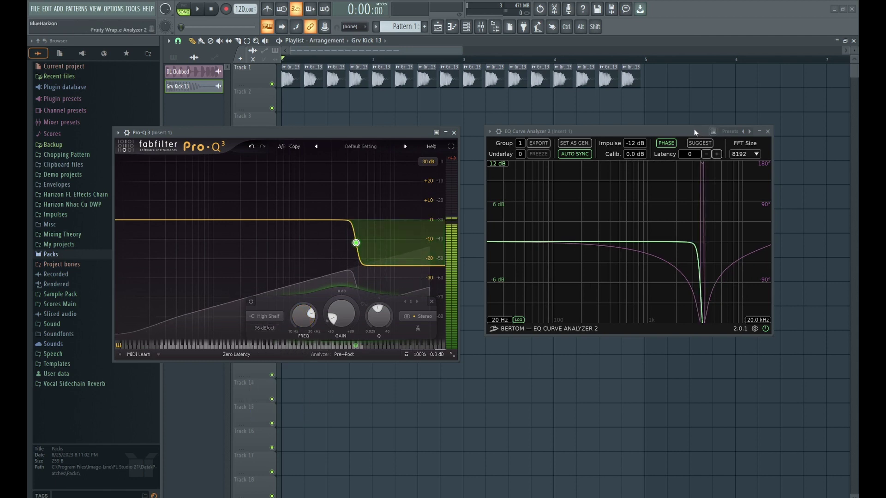
- Move the curve analyzer window slightly higher and adjust the high shelf to about 3890 Hz and -25.07 dB
left_click_drag(694, 129, 655, 115)
mouse_move(355, 243)
left_mouse_down()
mouse_move(340, 243)
mouse_move(357, 245)
left_mouse_up()
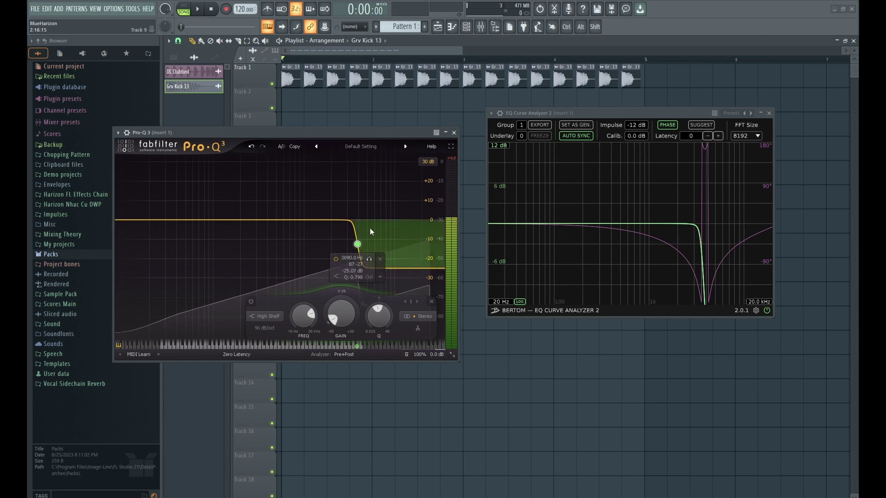
- Replace the high shelf with a 96 dB/oct low shelf at about 39.5 Hz with -30 dB gain
double_click(357, 244)
double_click(165, 225)
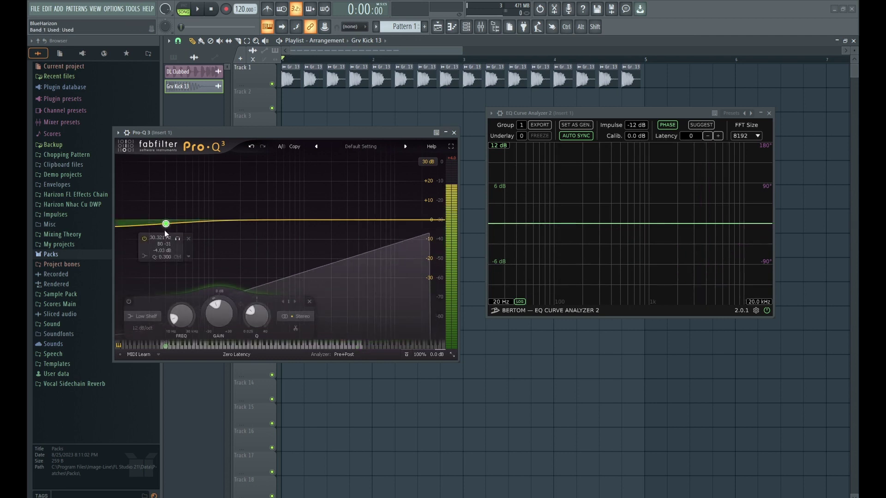
left_click(143, 328)
left_click(152, 415)
left_click_drag(164, 225, 174, 278)
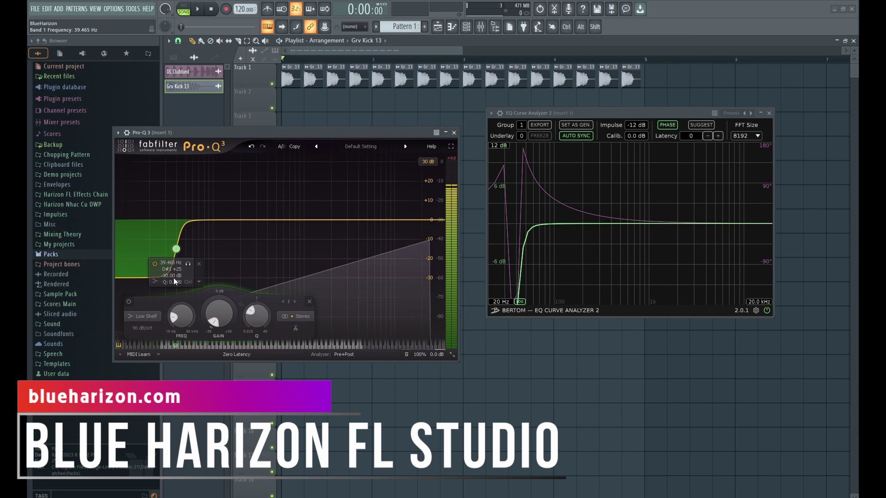
- Replace the low shelf with a bell at about 100 Hz and -15 dB, and shift the curve analyzer window slightly
left_click(199, 263)
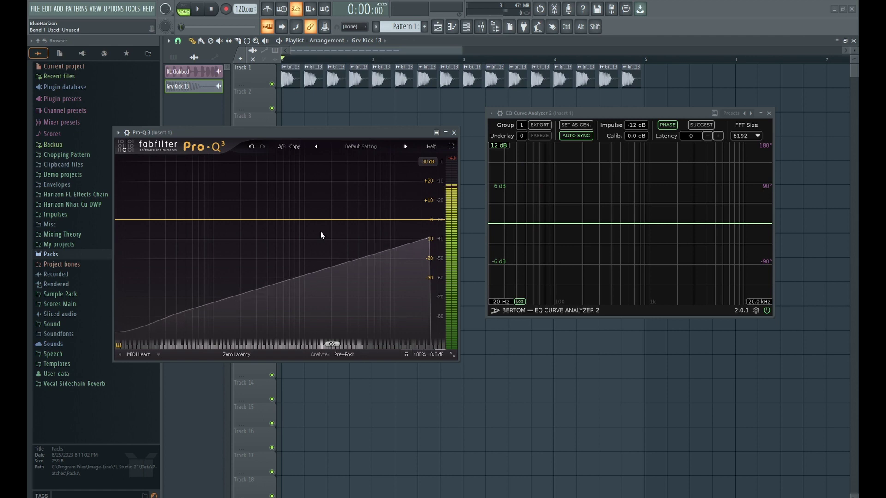
double_click(283, 270)
left_click_drag(284, 272, 213, 251)
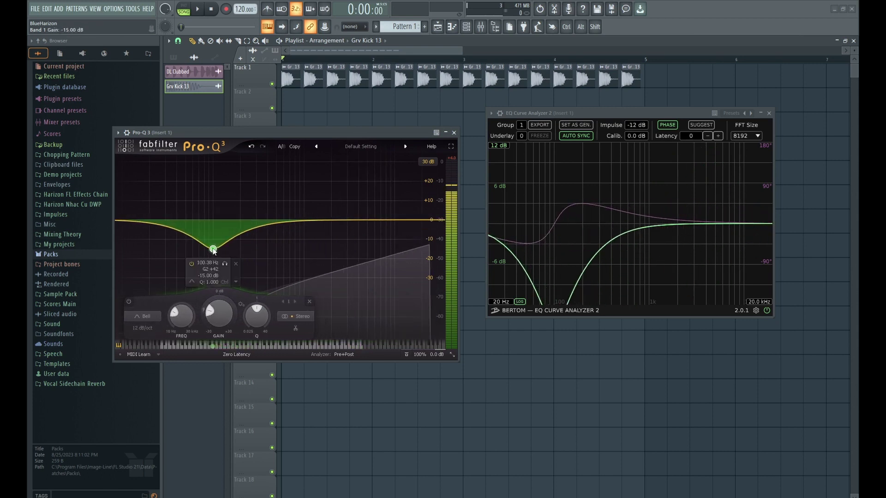
left_click_drag(561, 117, 566, 119)
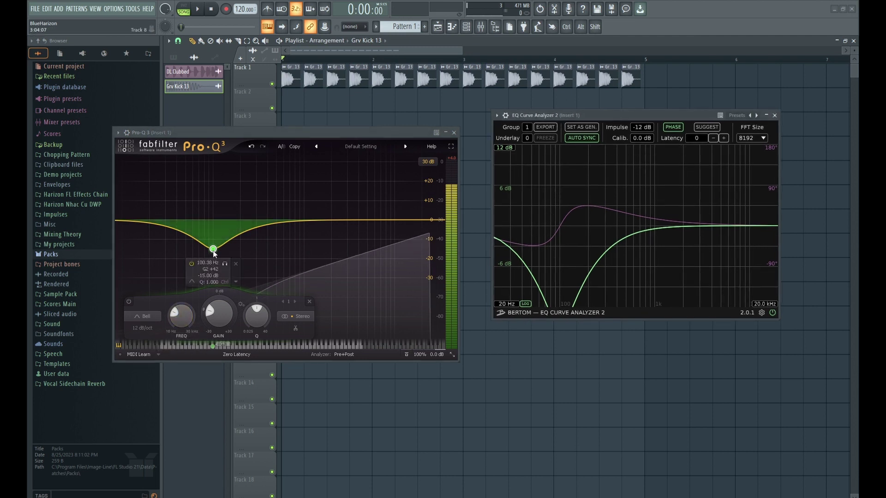
- Shift the bell to about 1019 Hz and -9.40 dB, and move the curve analyzer window farther from the EQ
left_click_drag(213, 249, 215, 229)
left_click_drag(580, 112, 602, 111)
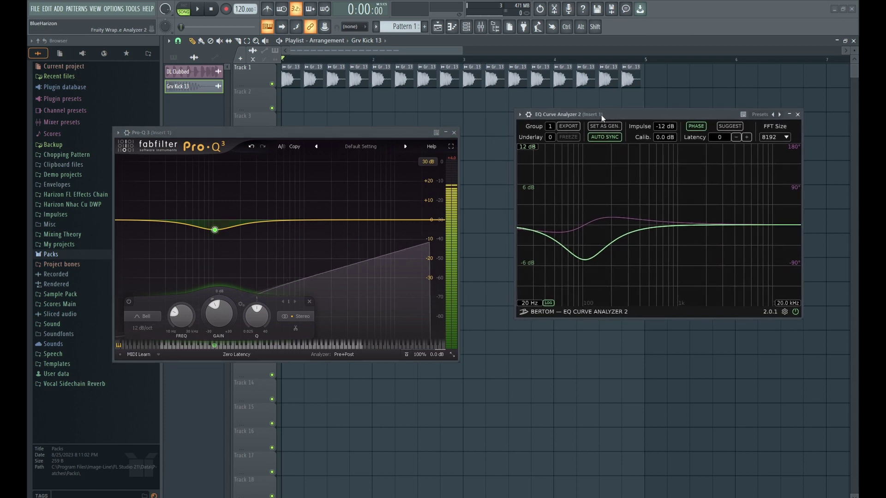
left_click_drag(214, 230, 304, 238)
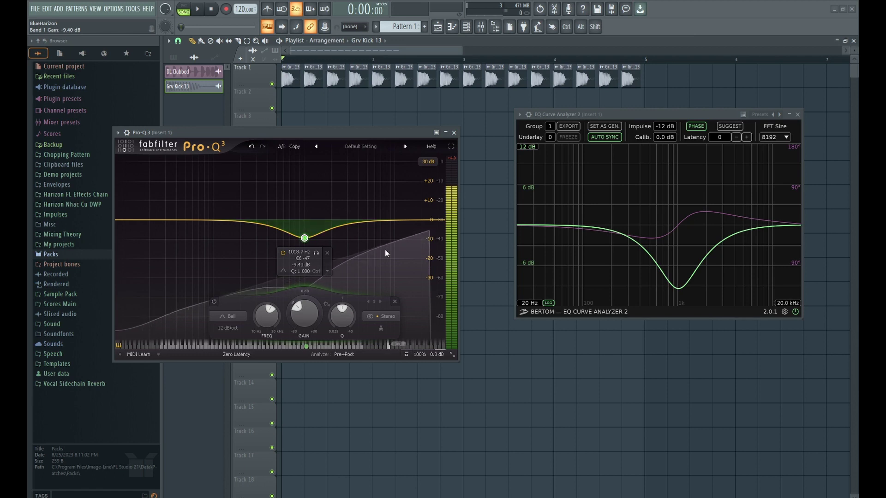
- Replace the bell with a new one at about 3890 Hz and set its gain to -10 dB
left_click(327, 253)
double_click(357, 240)
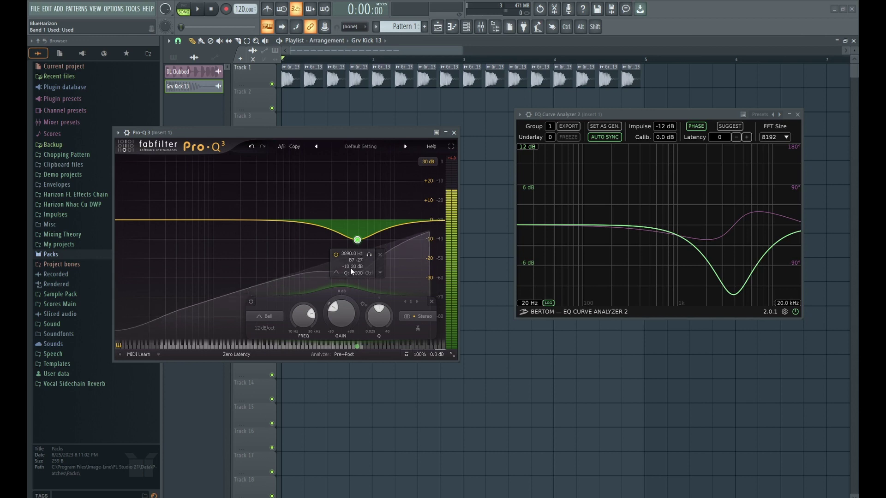
double_click(351, 267)
type("-10.")
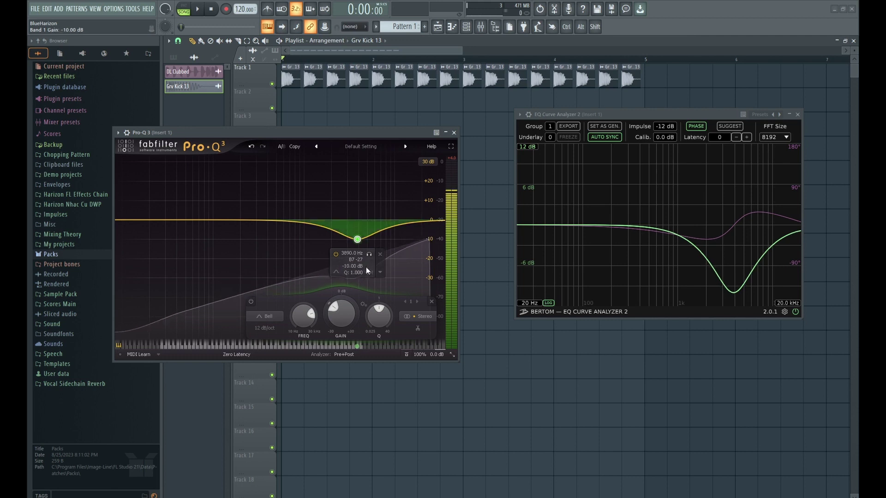
- Add a second bell at about 73 Hz and set its gain to +10 dB
double_click(200, 198)
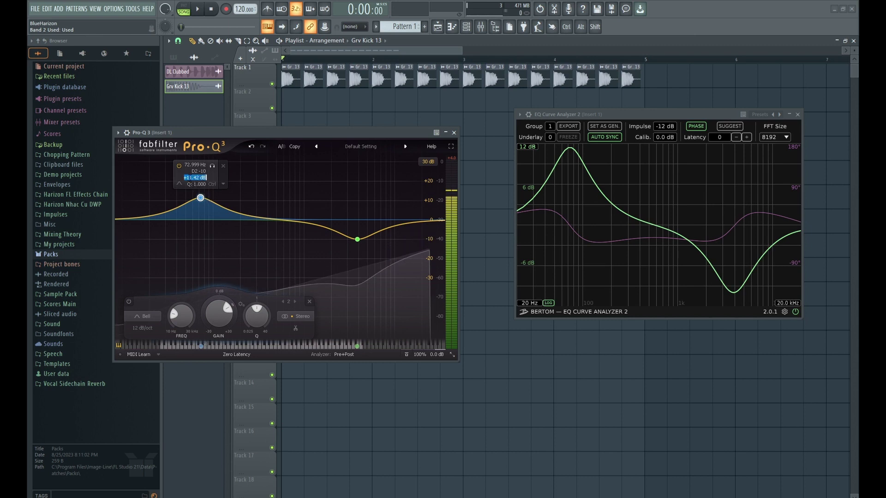
double_click(189, 178)
type("+1")
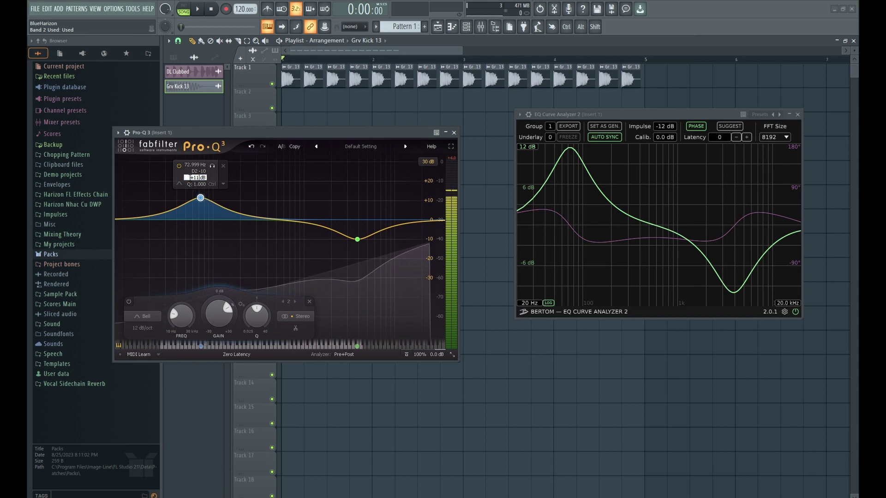
type("0.00 dB")
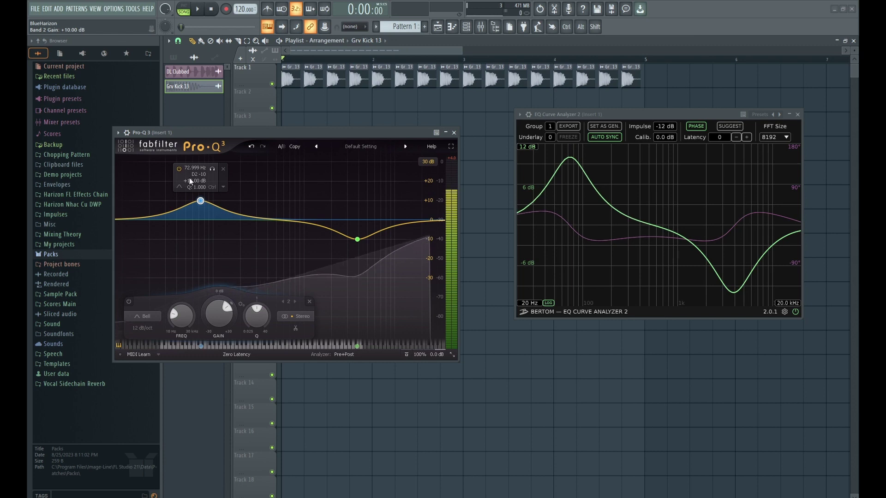
key("Return")
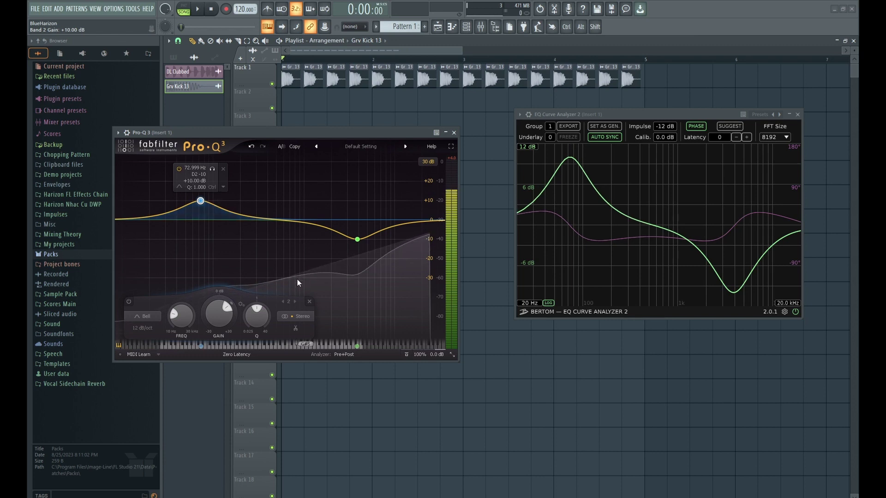
- Set the slope of both the low boost bell and the high cut bell to 36 dB/oct
left_click(142, 327)
left_click(153, 357)
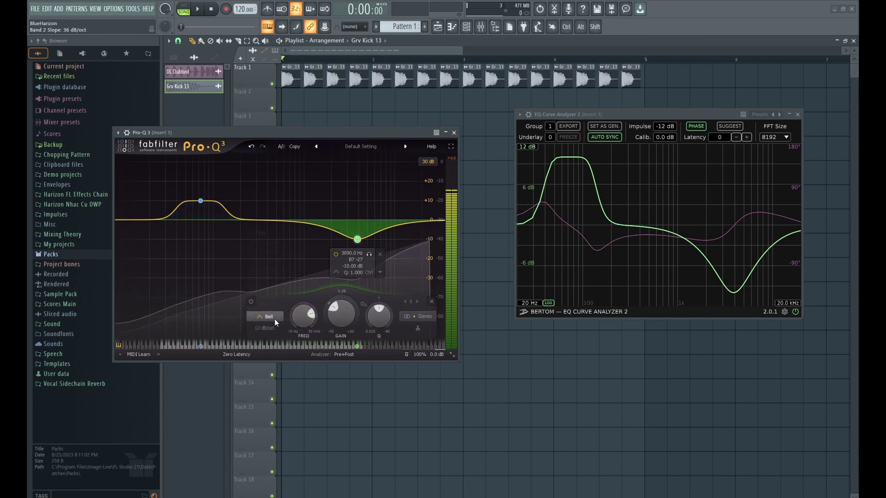
left_click(275, 319)
left_click(273, 328)
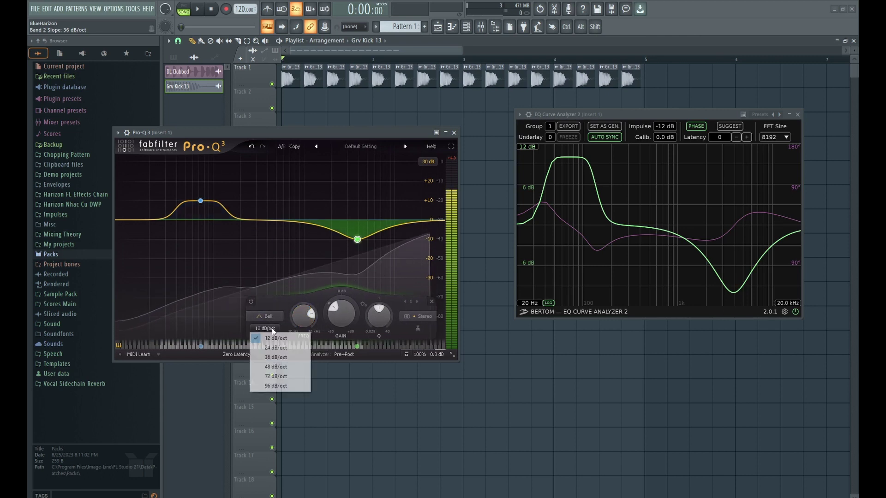
left_click(289, 357)
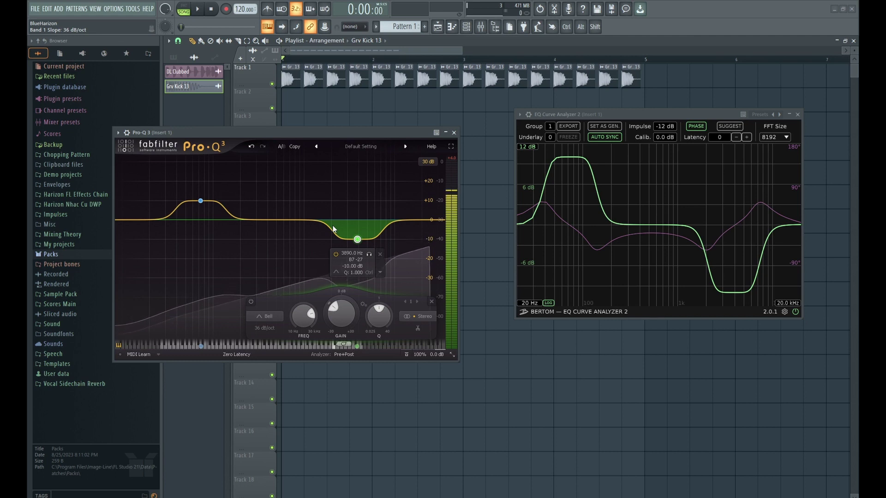
- Set the slope of the 3890 Hz bell to 96 dB/oct
left_click(266, 328)
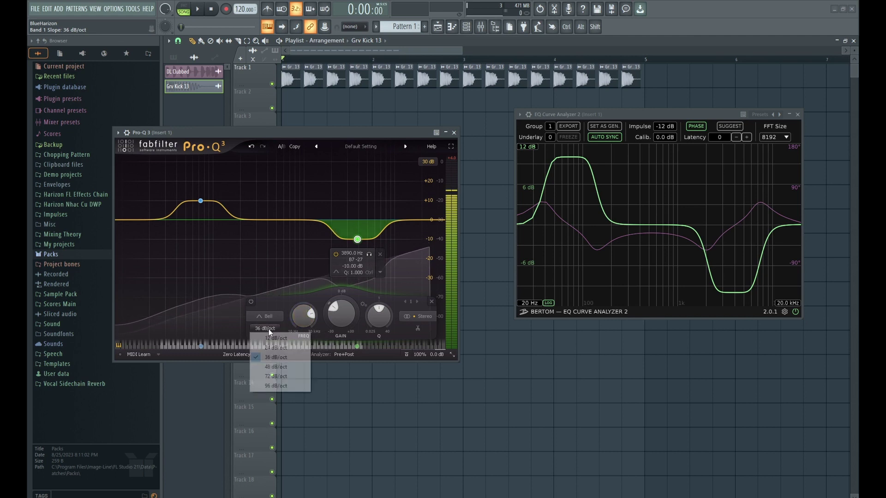
left_click(277, 388)
left_click(200, 198)
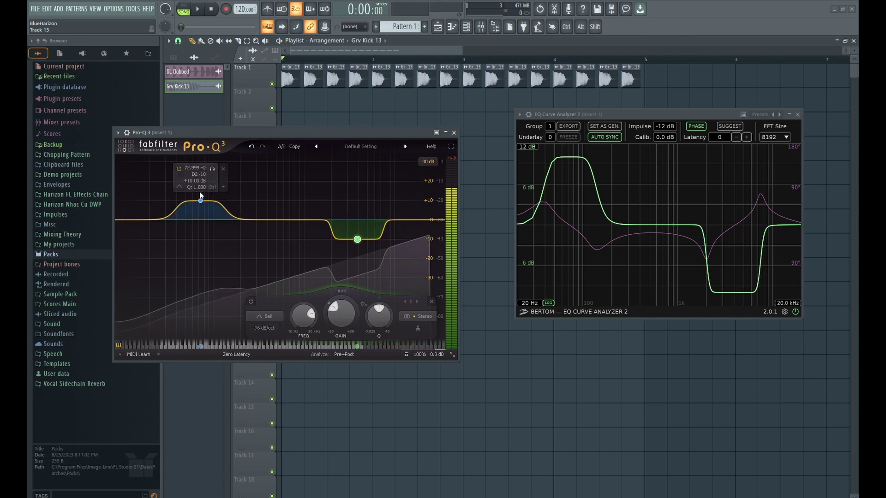
left_click(264, 329)
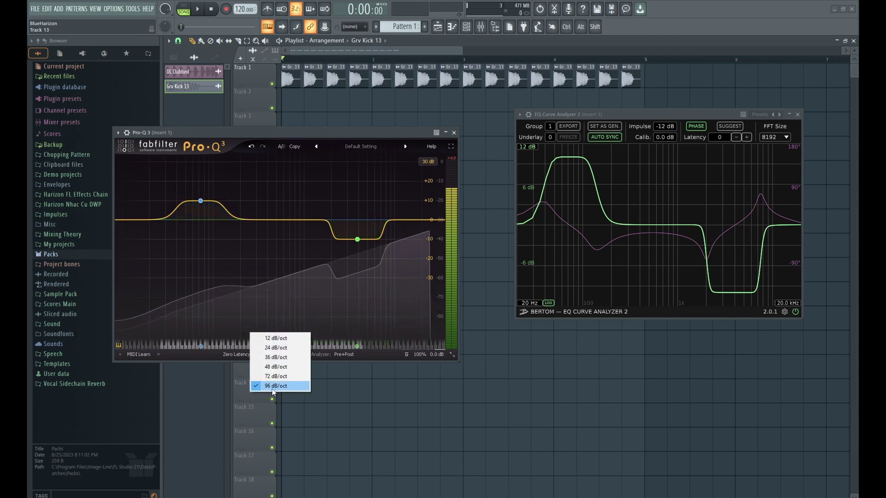
left_click(272, 389)
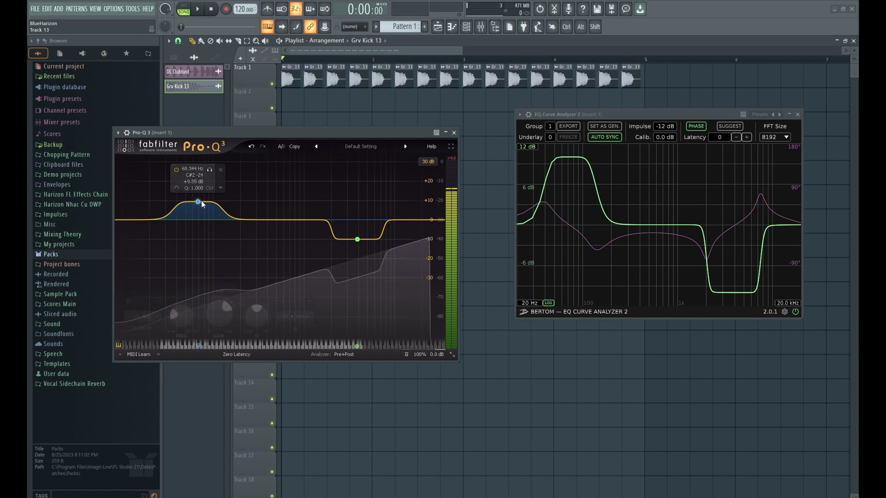
- Adjust the low boost bell to about 68.3 Hz and +9.55 dB, and set its slope to 96 dB/oct
left_click_drag(202, 201, 198, 202)
left_click(143, 327)
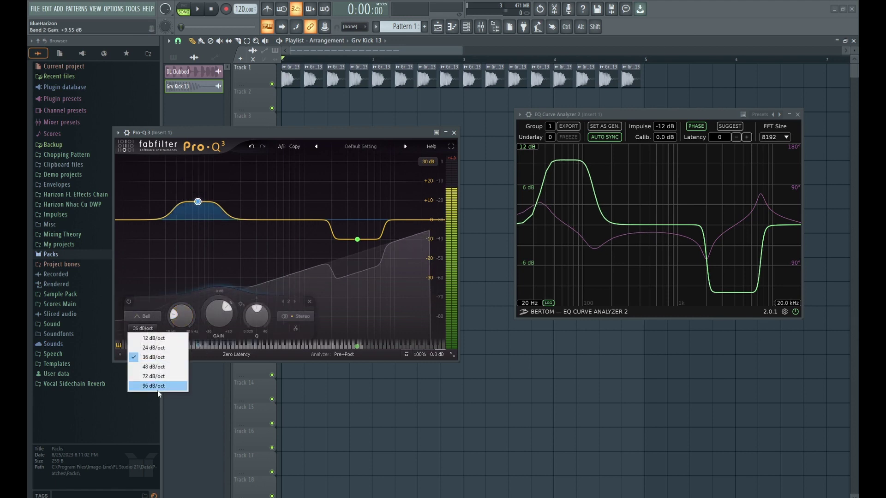
left_click(157, 390)
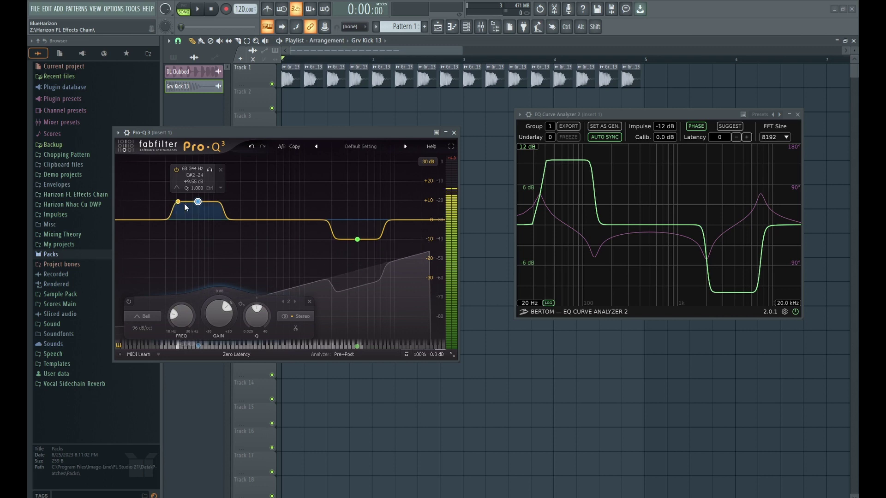
- Narrow the low boost bell to a thin spike and raise the 3890 Hz bell's Q to about 31.15
scroll(198, 206, "up", 5)
scroll(199, 208, "up", 7)
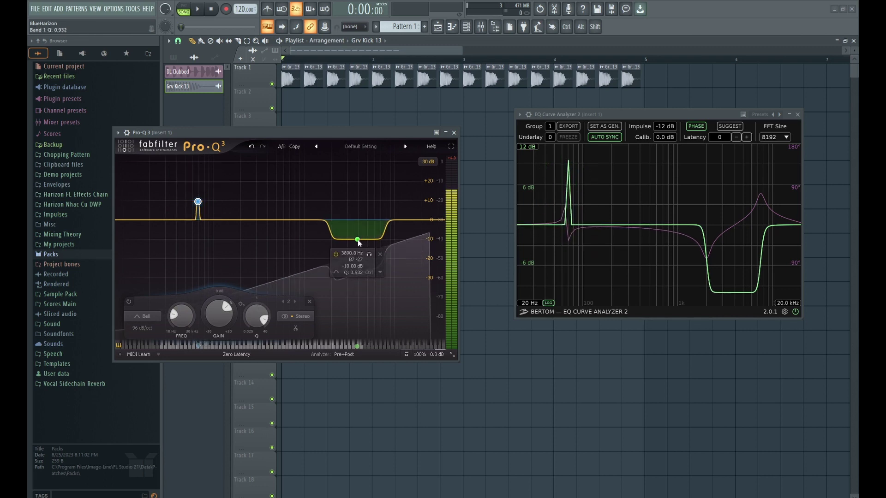
scroll(358, 239, "up", 1)
scroll(357, 240, "up", 14)
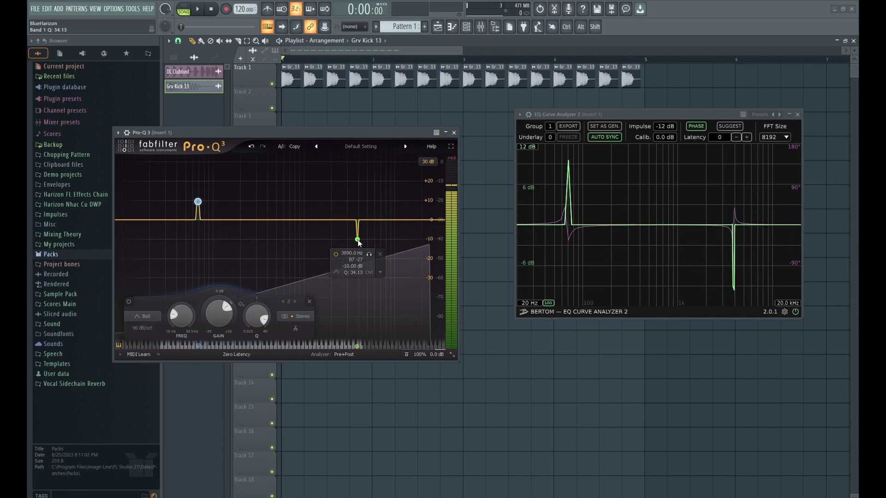
scroll(359, 242, "down", 1)
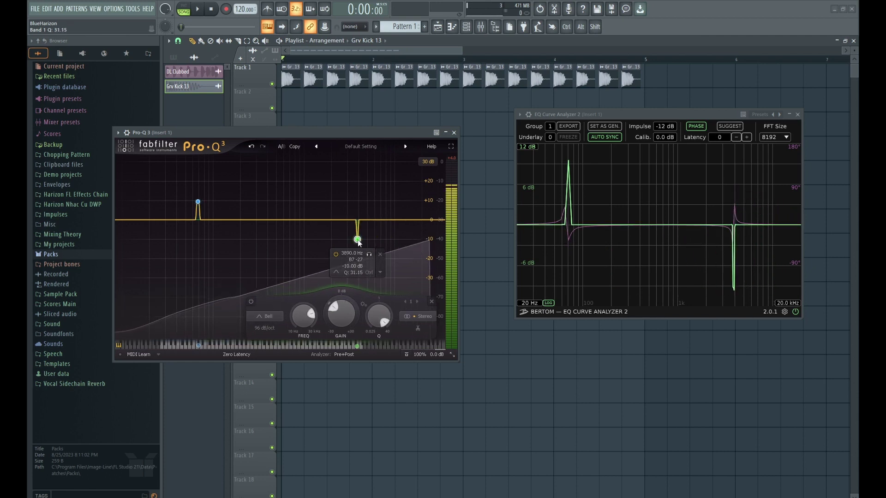
- Set the 3890 Hz bell's slope to 12 dB/oct and move it down to the midrange with a deeper cut
left_click(264, 328)
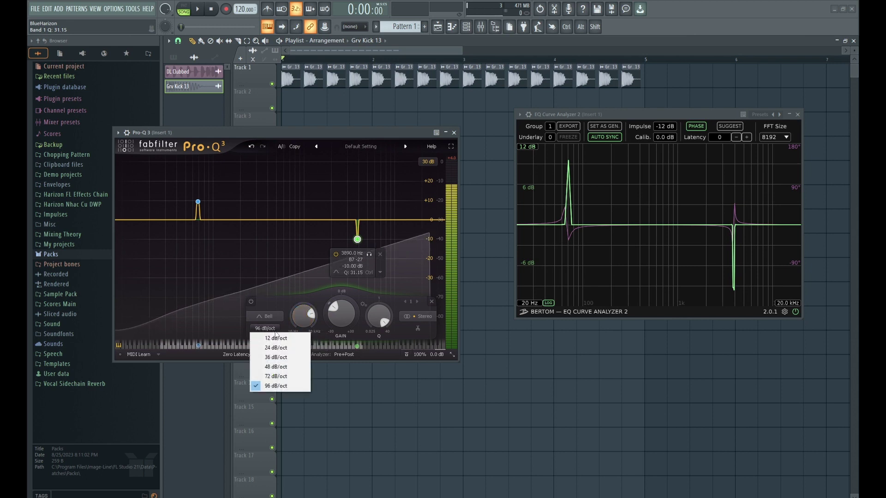
left_click(255, 338)
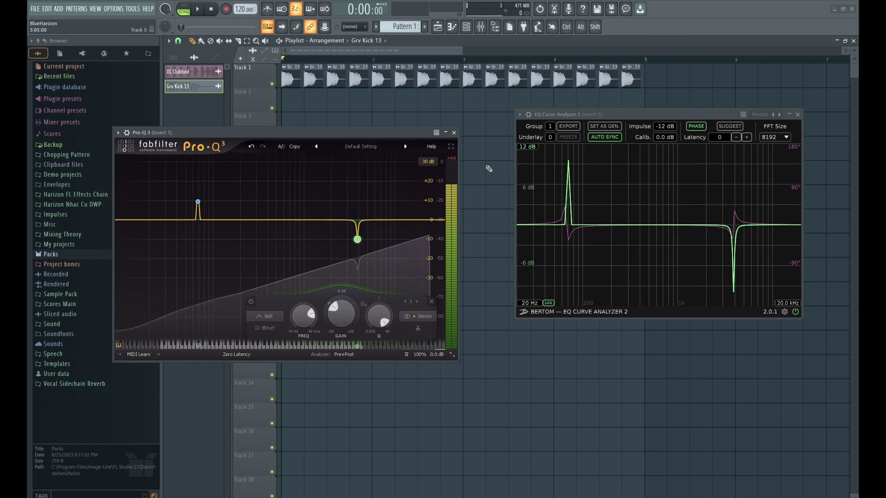
left_click_drag(357, 239, 277, 248)
- Add a 96 dB/oct high cut at about 3602 Hz with Q 0.662
left_click(418, 220)
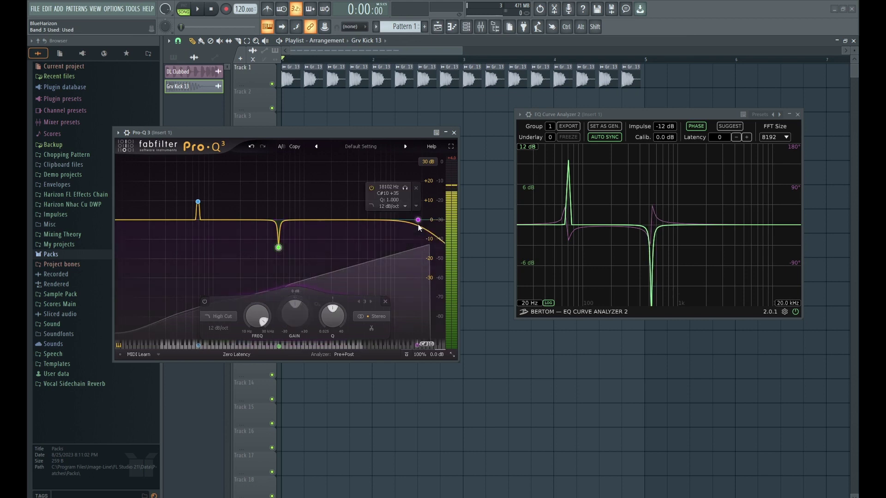
left_click_drag(418, 224, 357, 226)
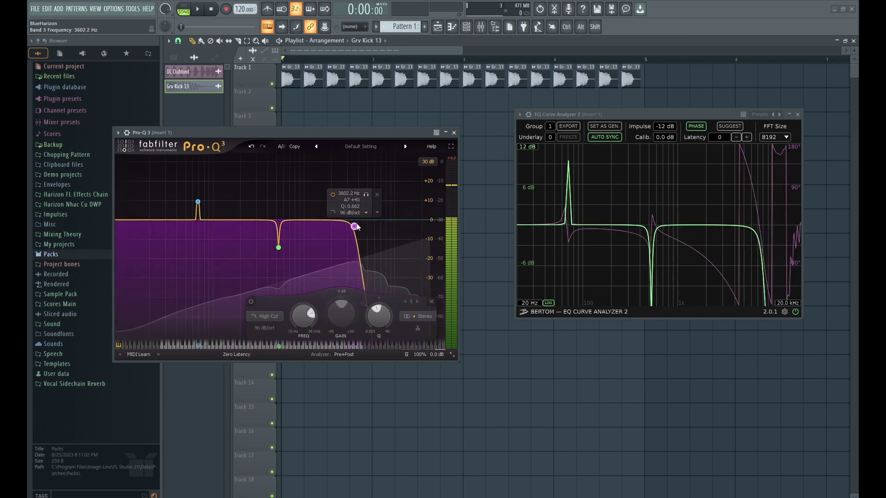